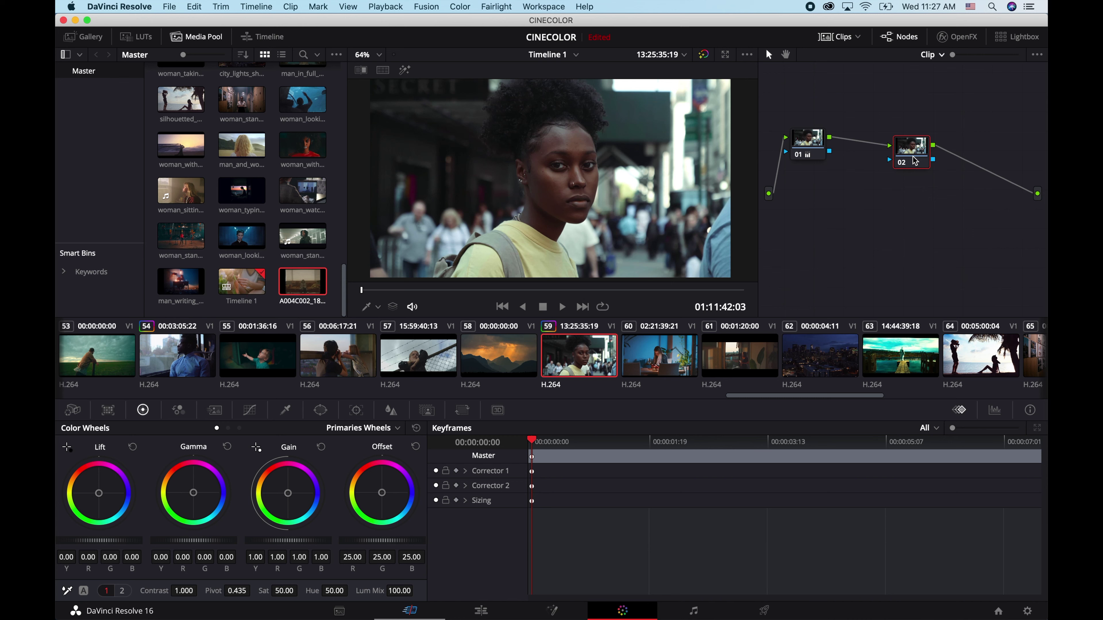
Step: Move node 02 slightly closer to node 01, then set its contrast to 1.168 and its overall gain to 1.11
drag(914, 161, 899, 169)
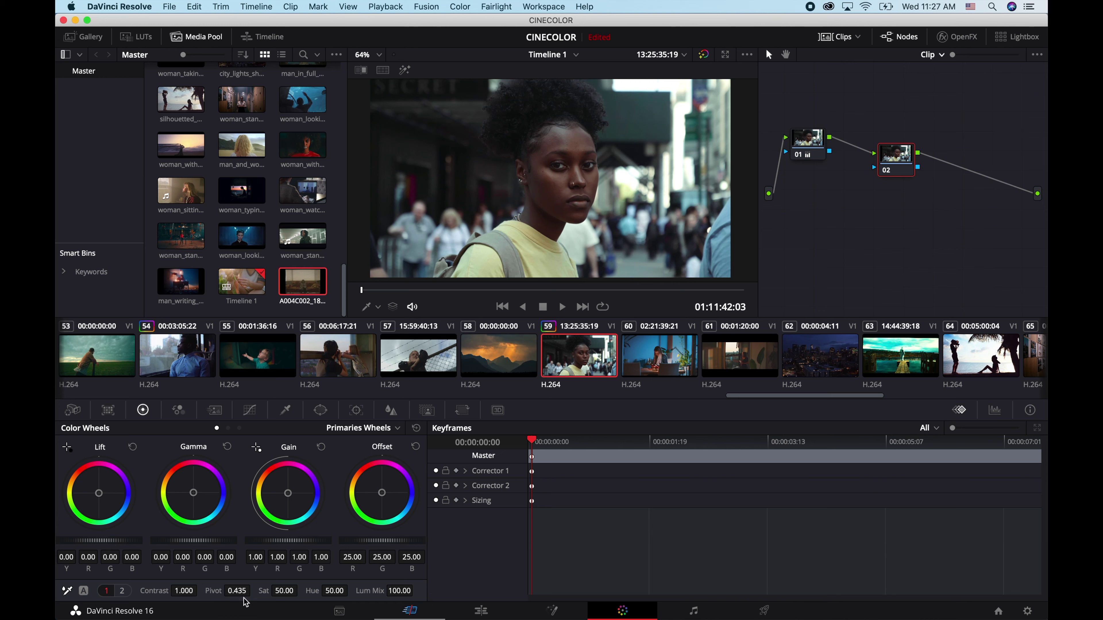
drag(206, 591, 201, 590)
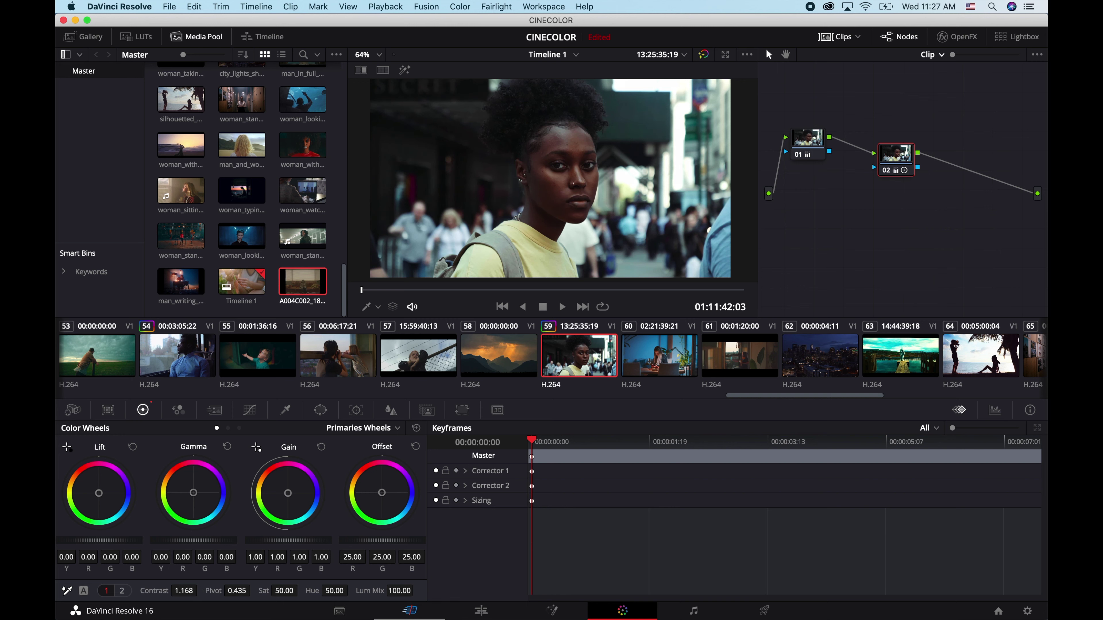
drag(287, 541, 302, 541)
Step: Compare the clip with and without node 02's correction in the full-screen viewer
key(super+f)
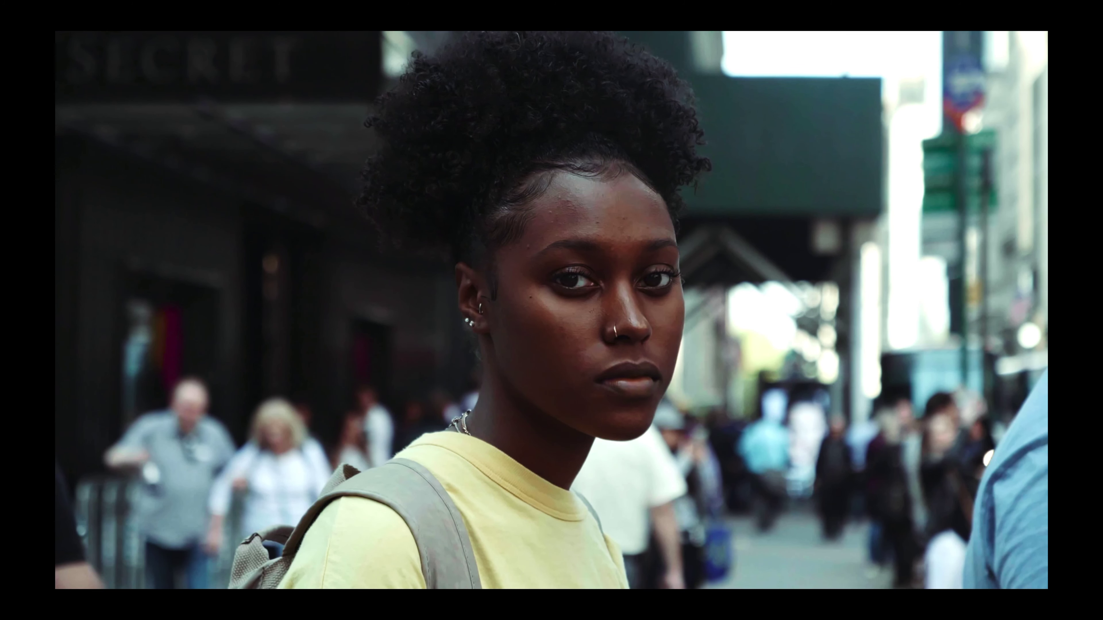
key(super+d)
key(super+d)
key(super+d)
key(super+d)
key(super+d)
key(super+d)
key(super+d)
key(super+d)
key(super+d)
key(super+d)
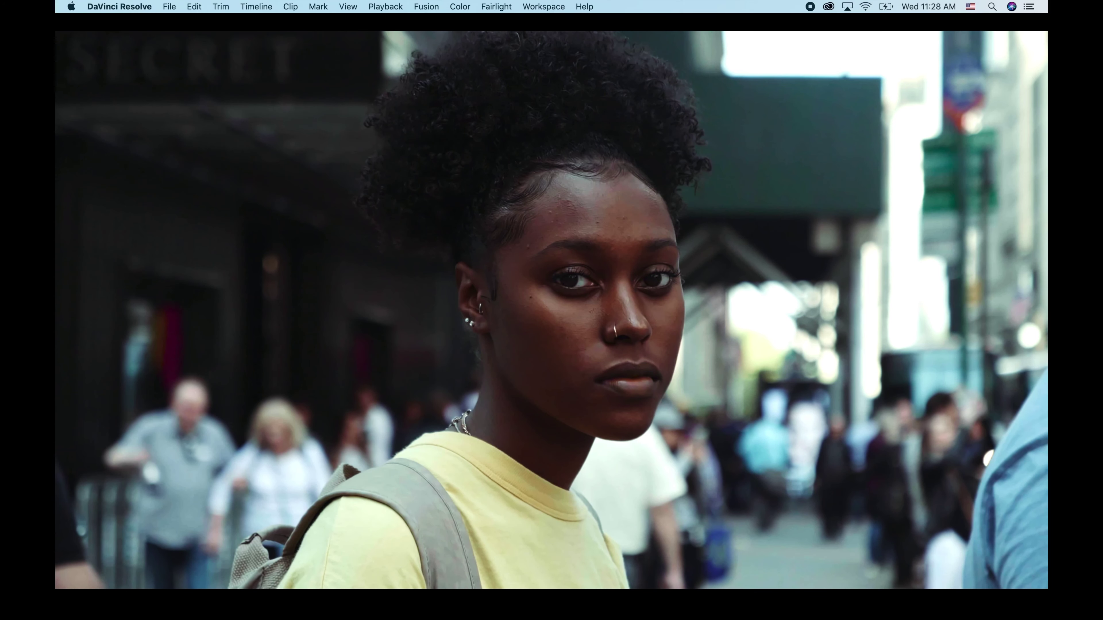
key(Escape)
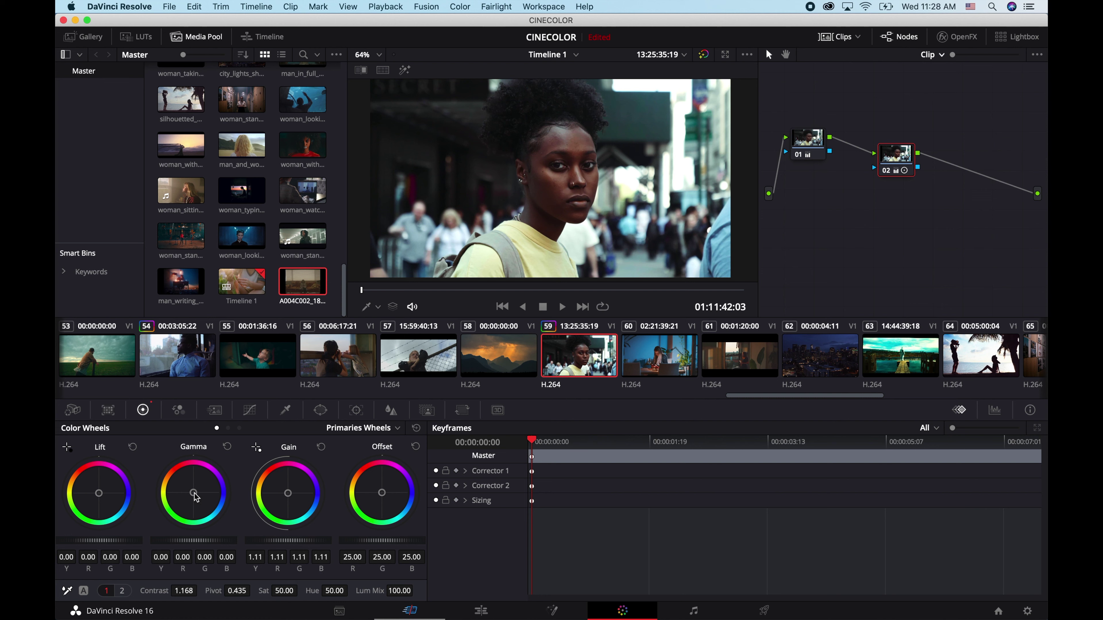
Step: Balance node 02's colour: gamma red -0.02, blue 0.02; lift red 0.01, blue -0.01; gain red 1.12, green 1.10, blue 1.11; check it full-screen
drag(194, 493, 195, 496)
key(super+f)
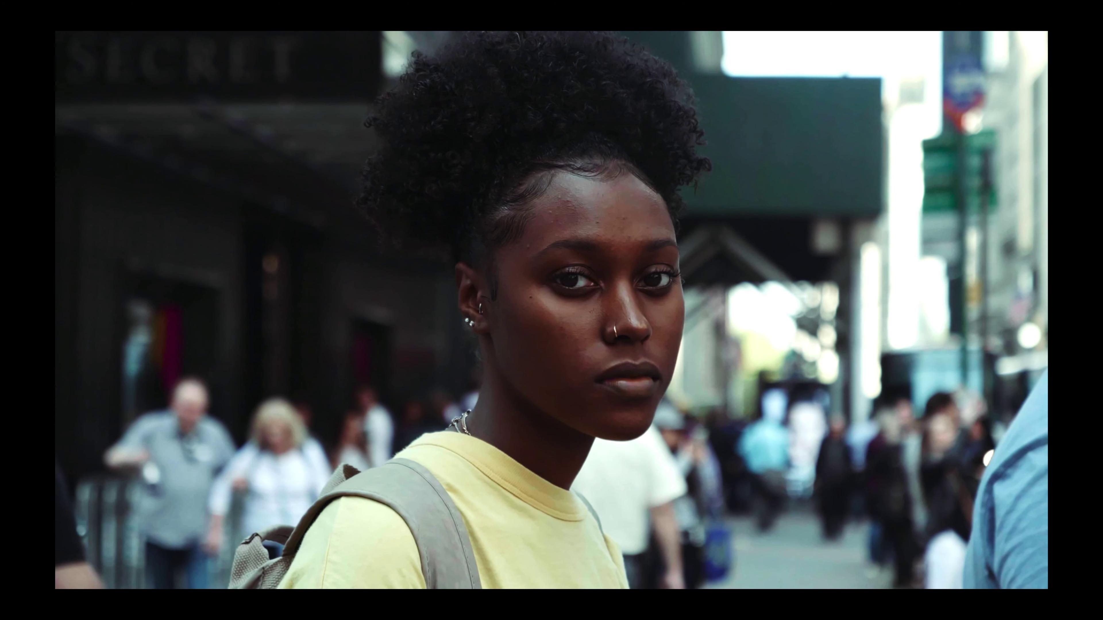
mouse_move(308, 204)
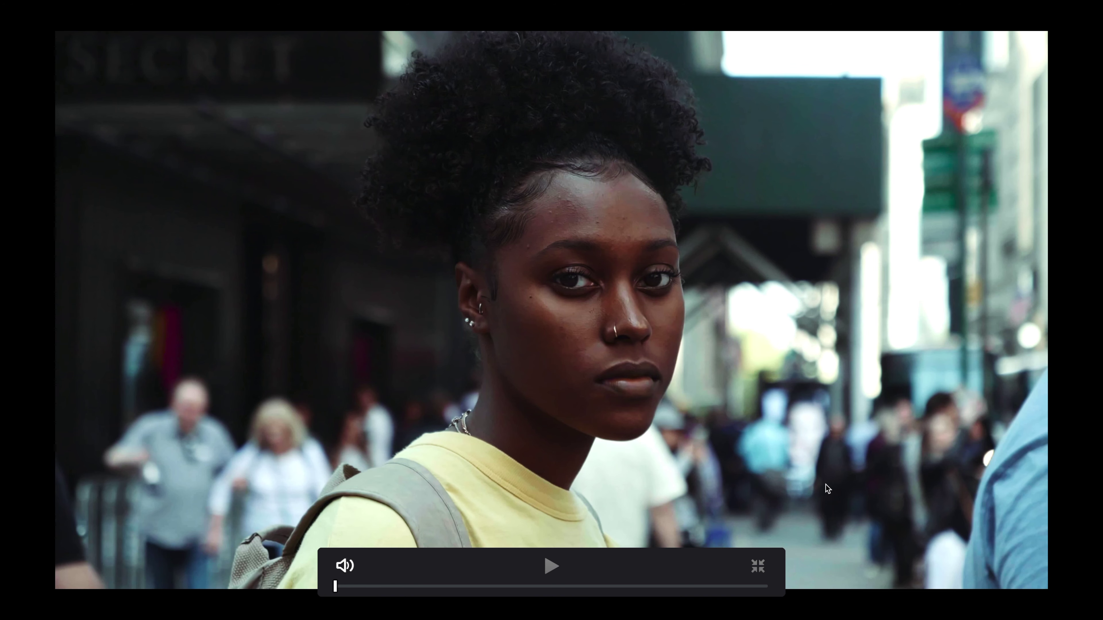
key(Escape)
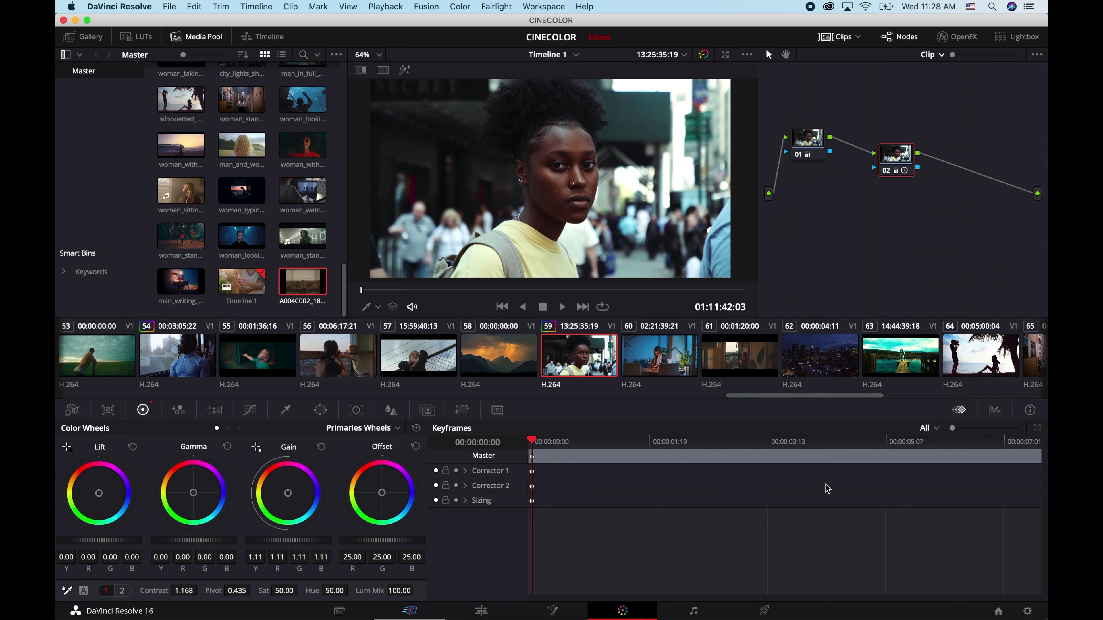
drag(194, 493, 195, 495)
drag(99, 495, 98, 493)
drag(289, 498, 289, 494)
key(super+f)
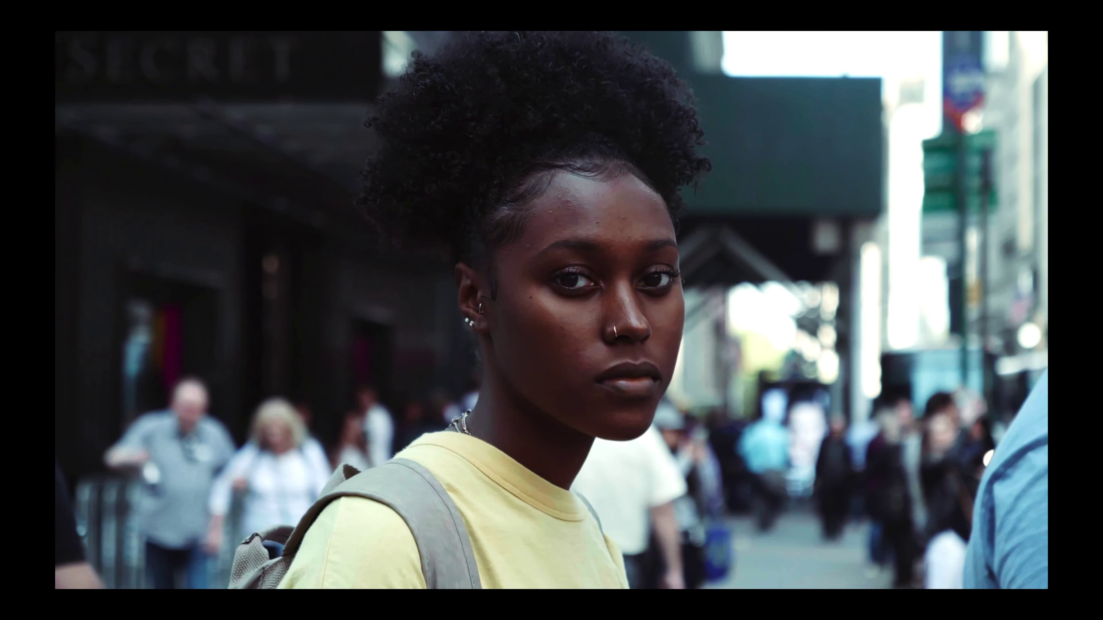
key(super+f)
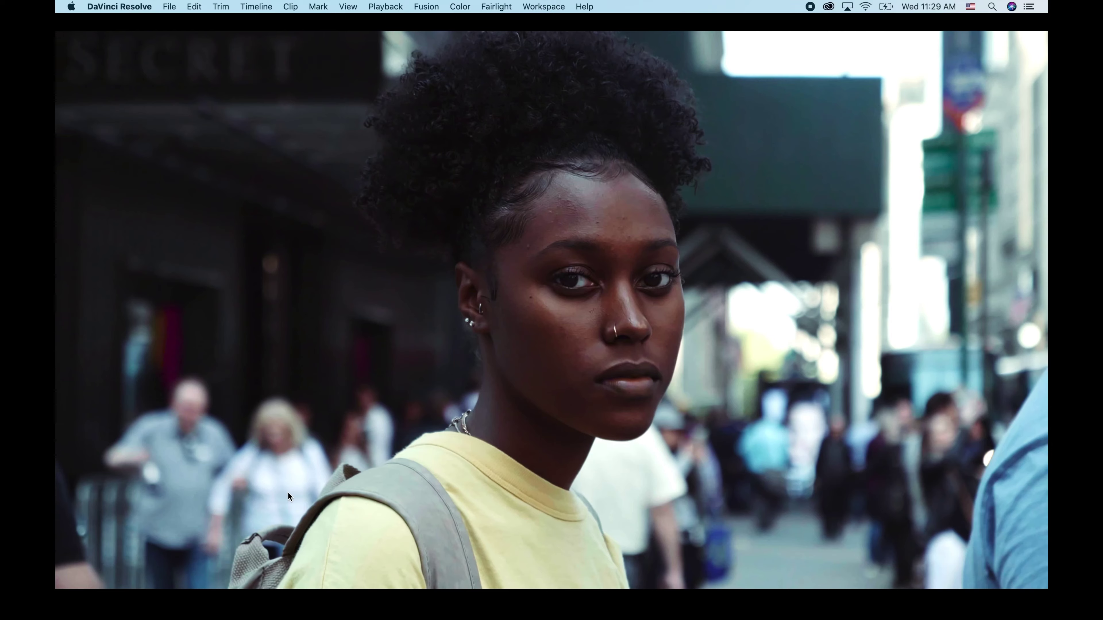
Step: Add a serial node after node 02, set its saturation to 38.60 and check the image full-screen
key(alt+s)
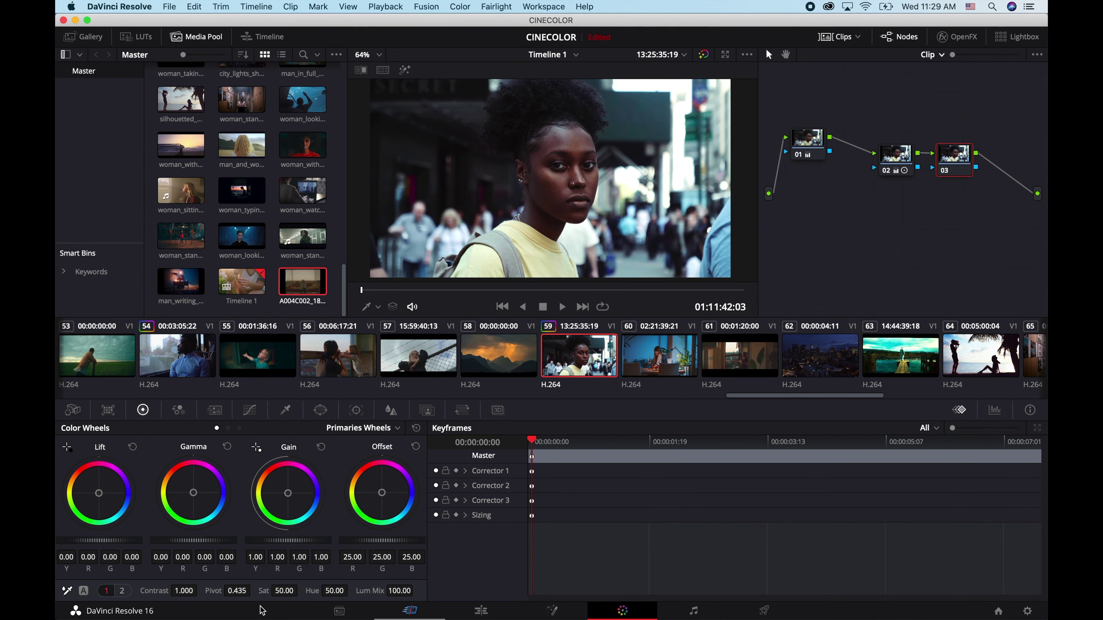
drag(285, 591, 269, 590)
key(super+f)
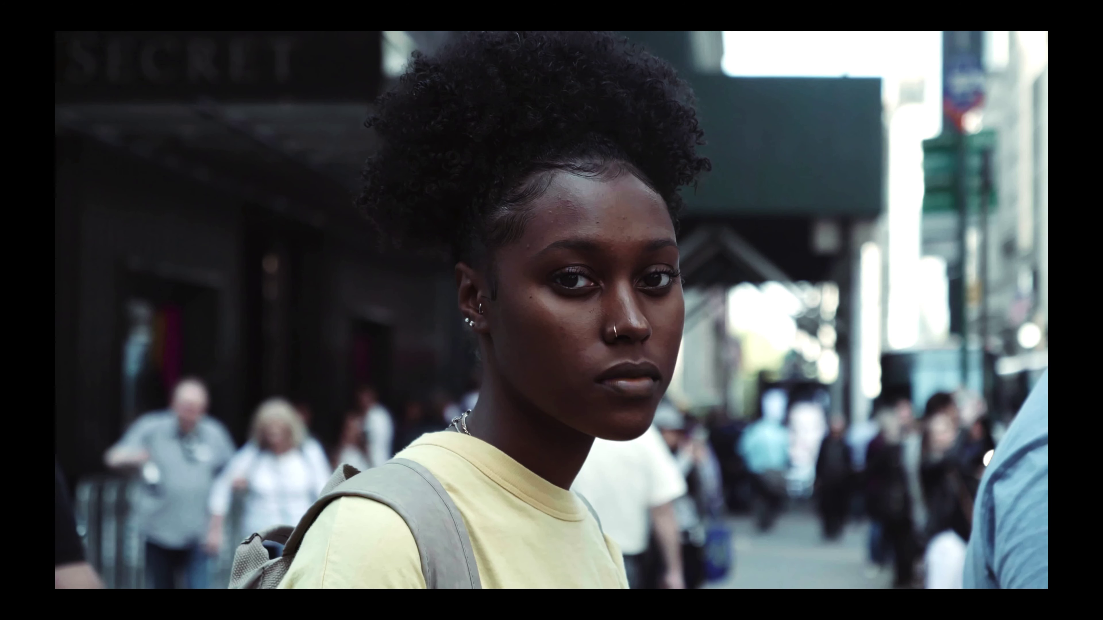
key(Escape)
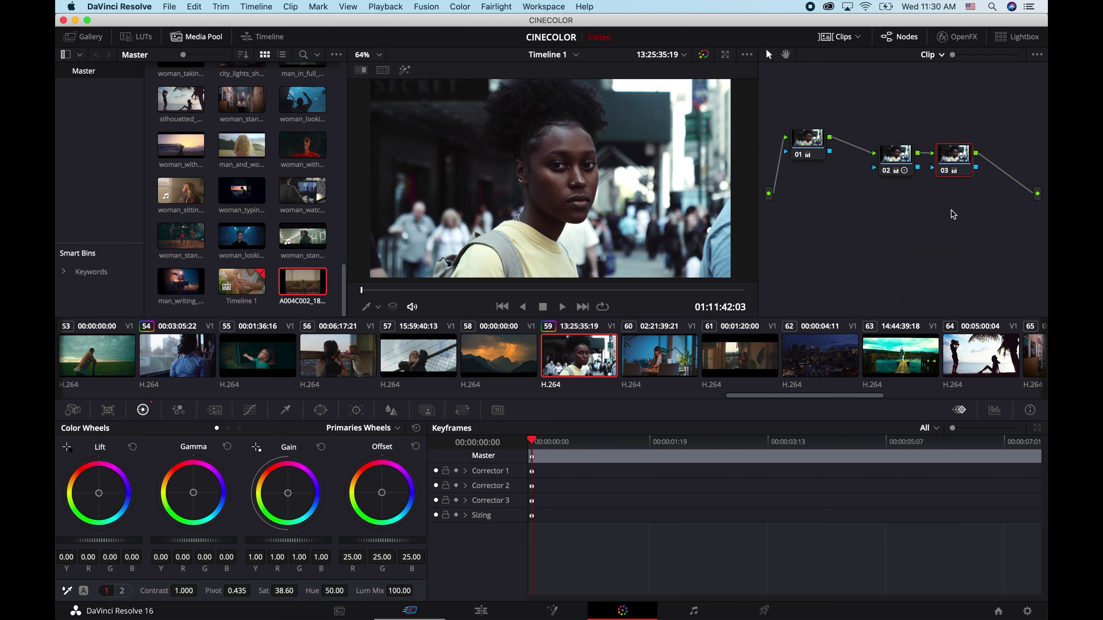
Step: Add a serial node after node 03, place it below node 01, and cool it with gamma red -0.01, blue 0.01 and gain red 0.99, blue 1.01
key(alt+s)
drag(1012, 158, 822, 232)
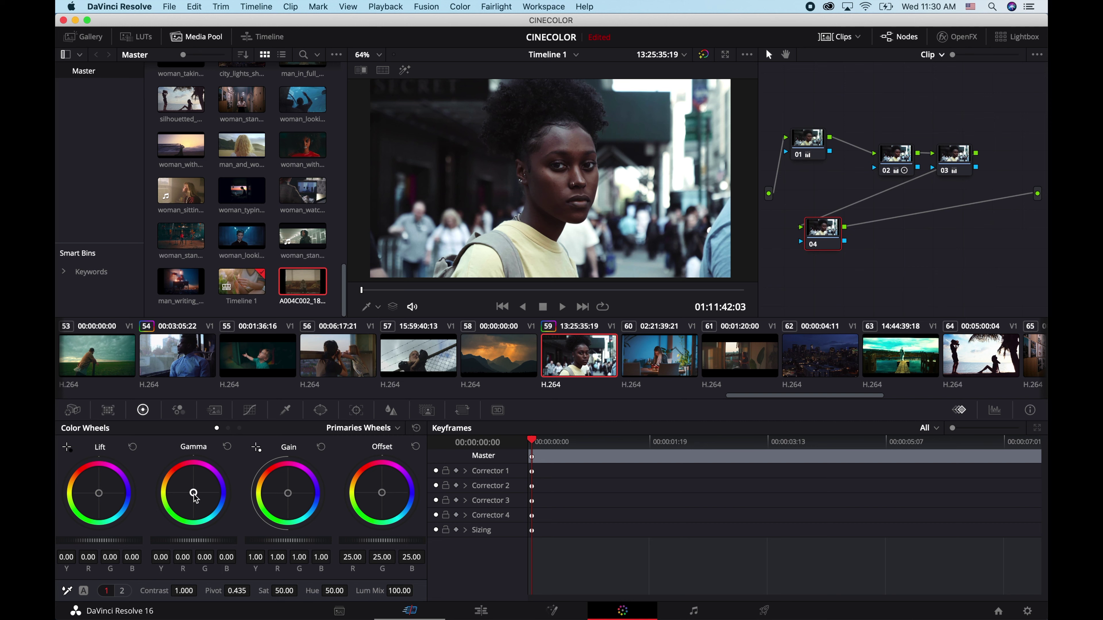
drag(193, 494, 194, 494)
drag(288, 494, 289, 494)
Step: Set node 04's saturation to 54.40 and compare the graded and ungraded image full-screen
drag(301, 590, 280, 594)
key(super+f)
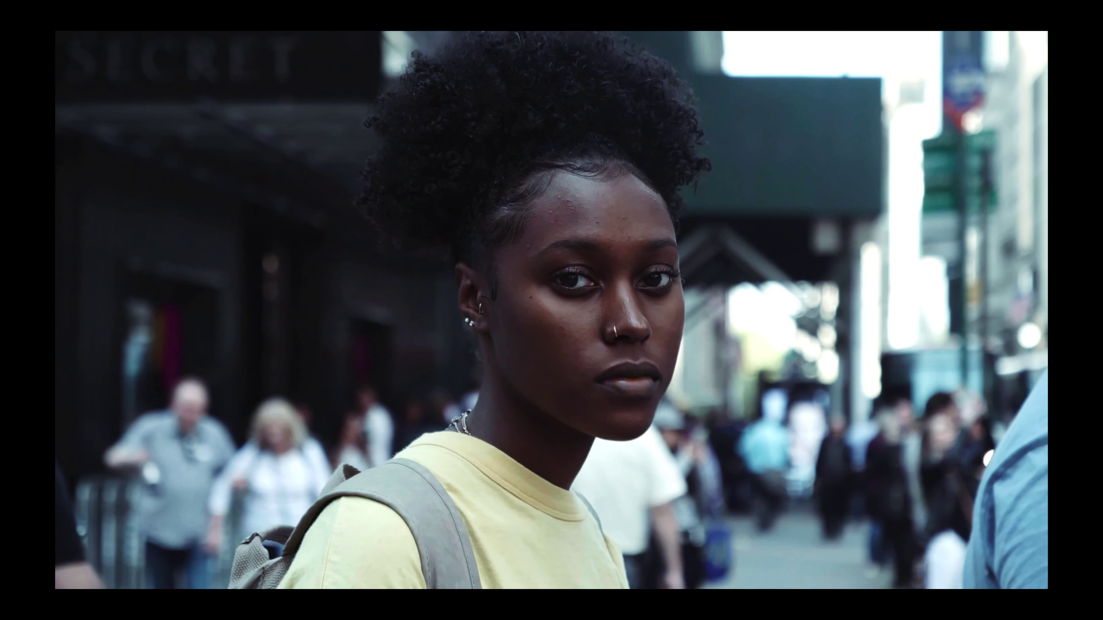
key(shift+d)
key(shift+d)
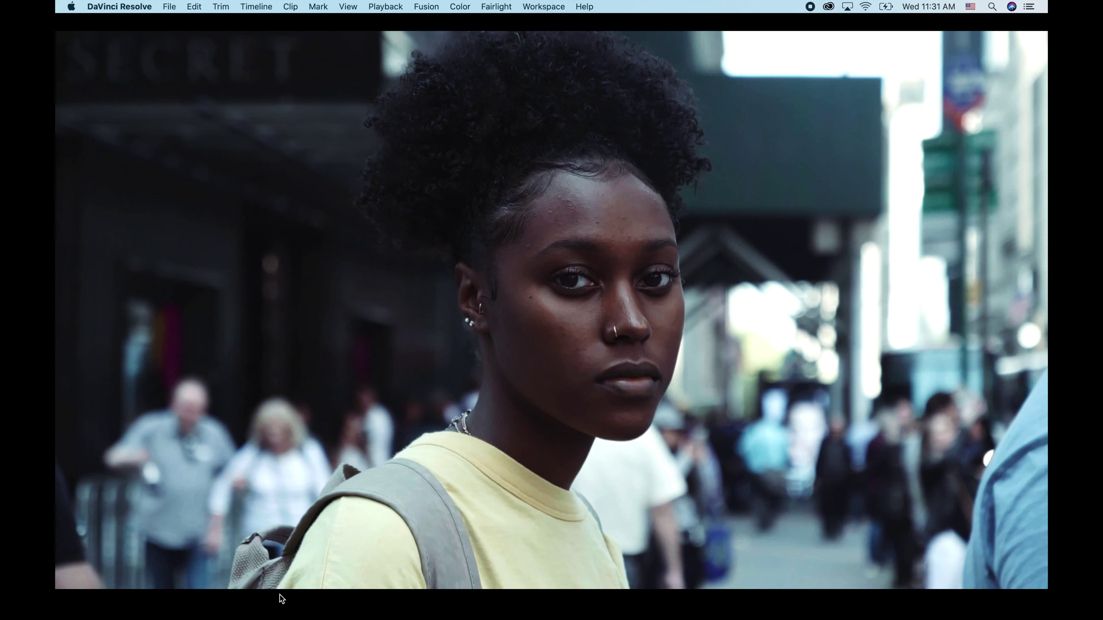
key(Escape)
Step: Rearrange the node graph, placing node 04 below nodes 01 and 02 and moving node 02 closer to node 01
drag(828, 236, 863, 213)
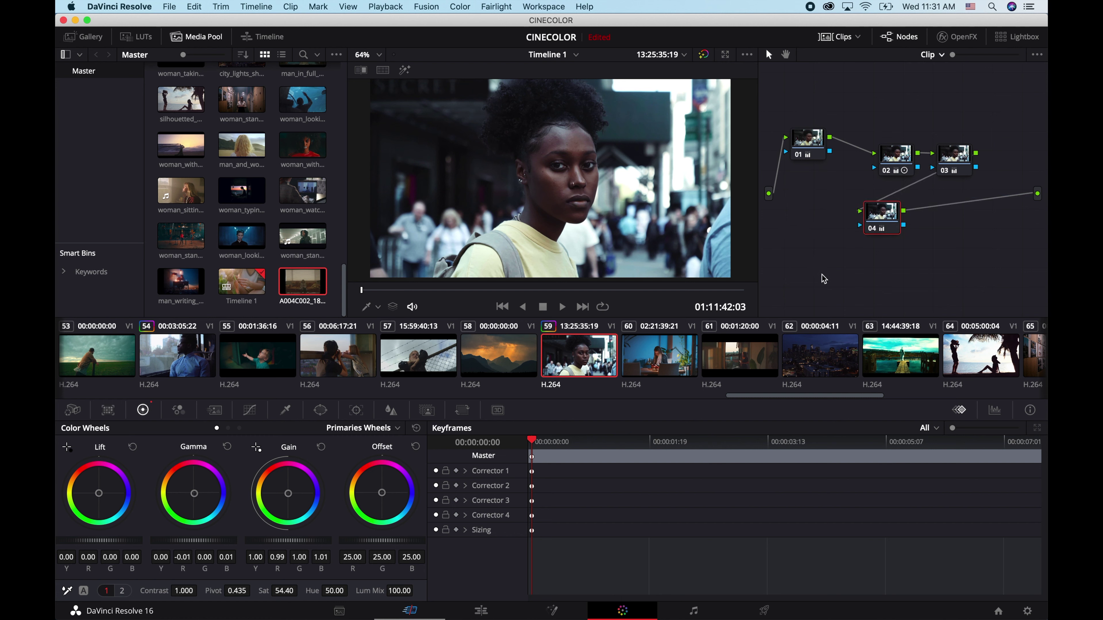
drag(885, 213, 839, 211)
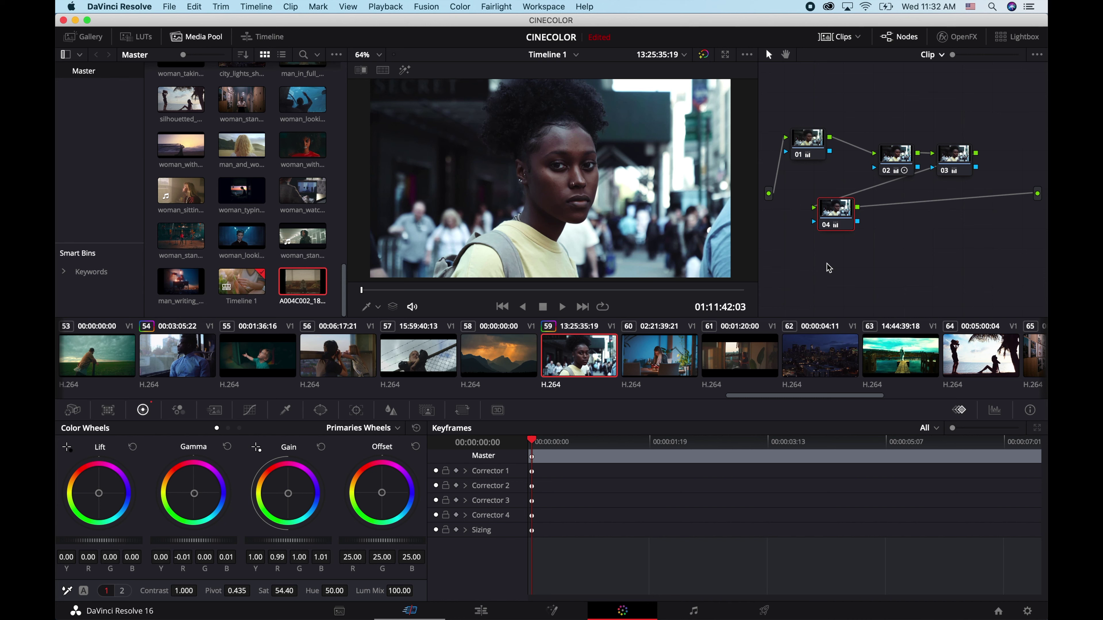
drag(890, 159, 869, 157)
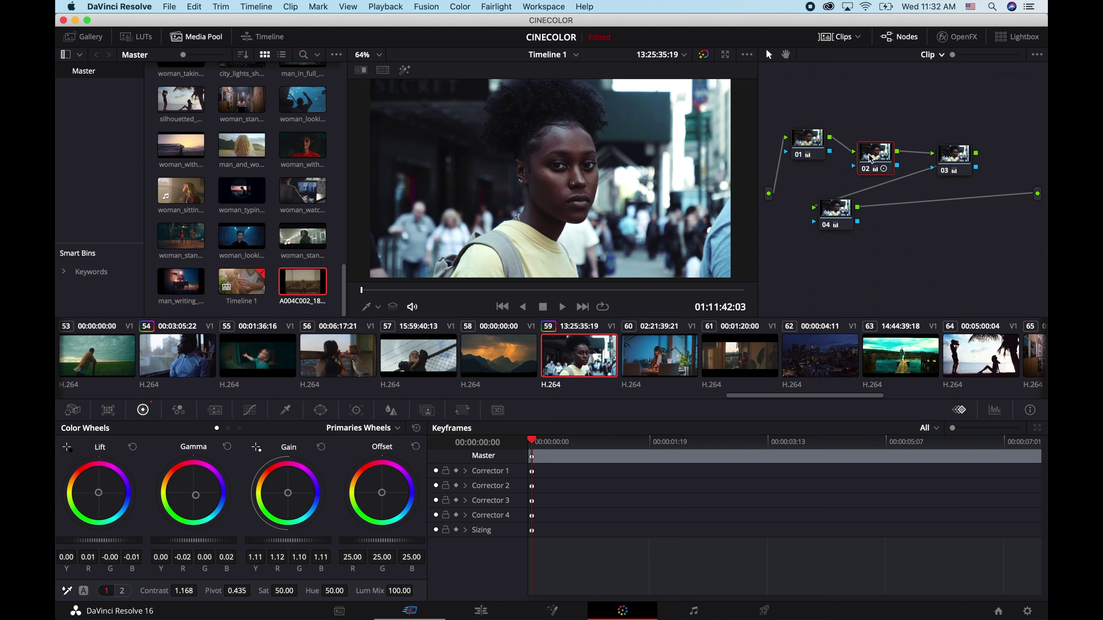